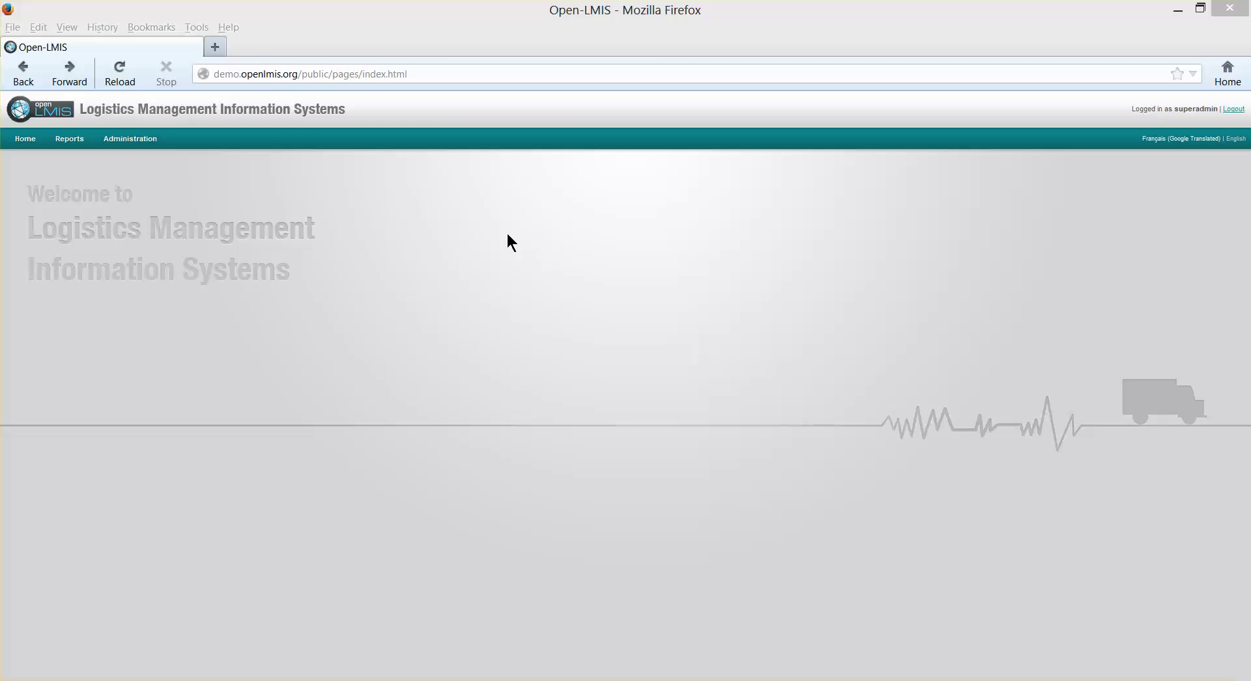
# Step: Open the admin Upload page and browse the upload type list twice without choosing one
pyautogui.moveTo(134, 139)
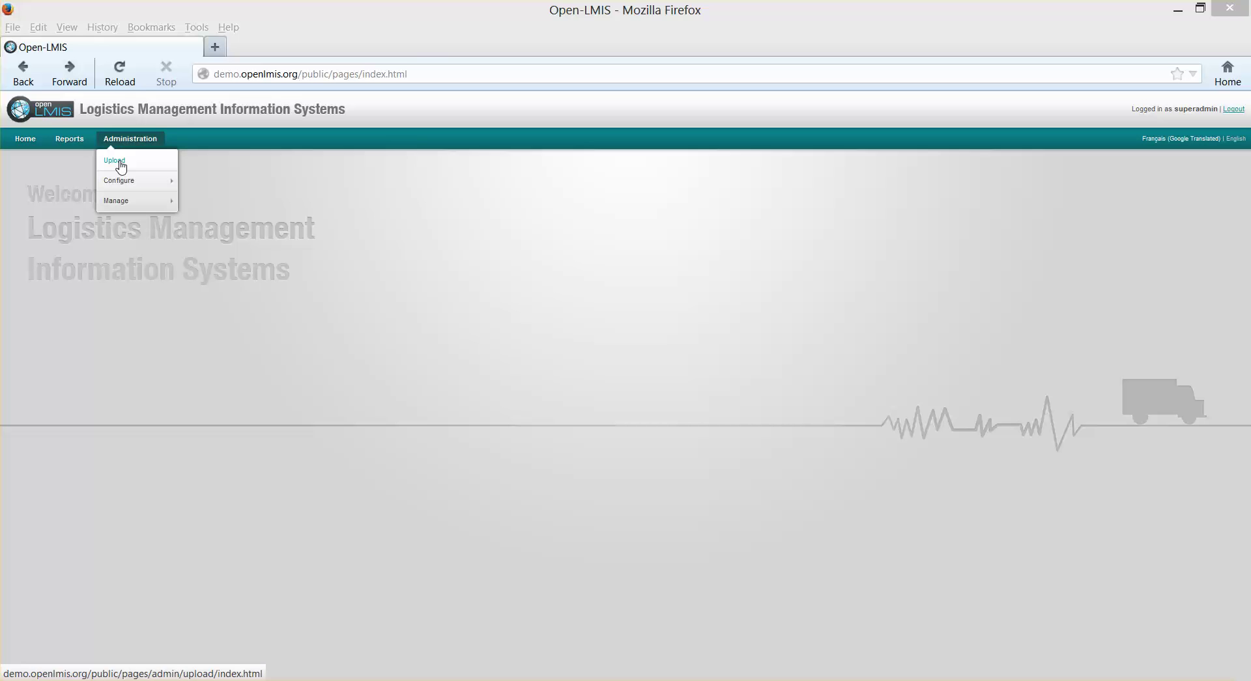
pyautogui.click(120, 164)
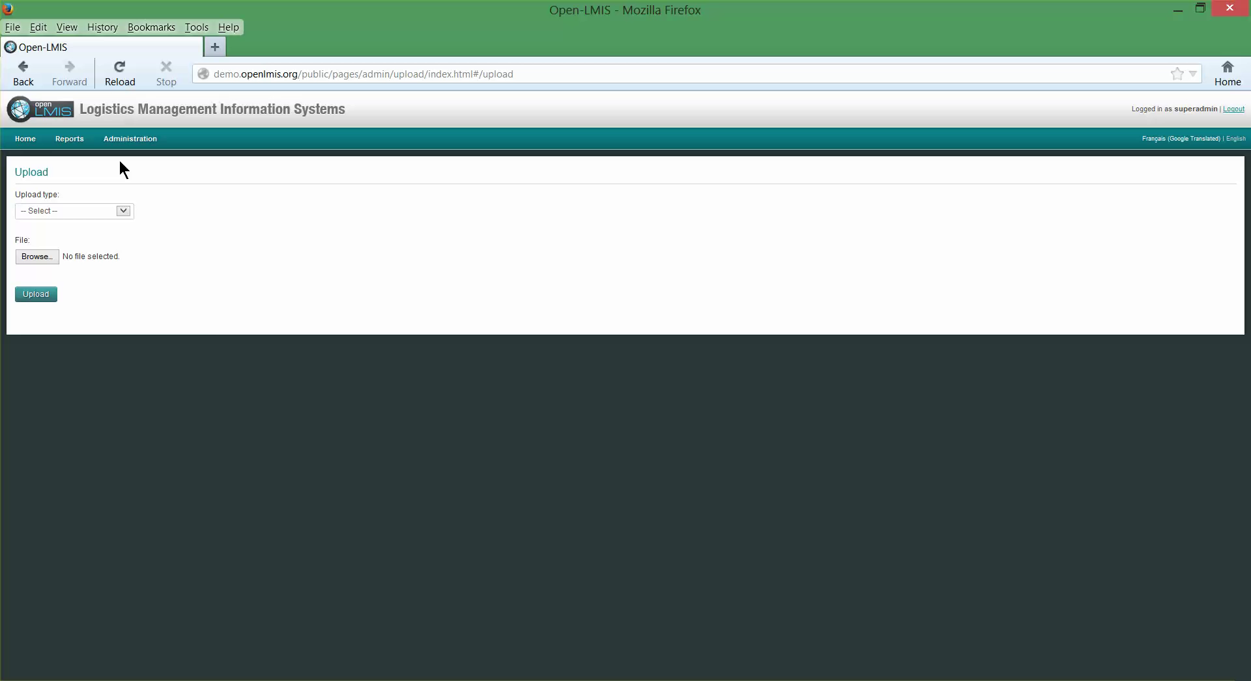
pyautogui.click(123, 211)
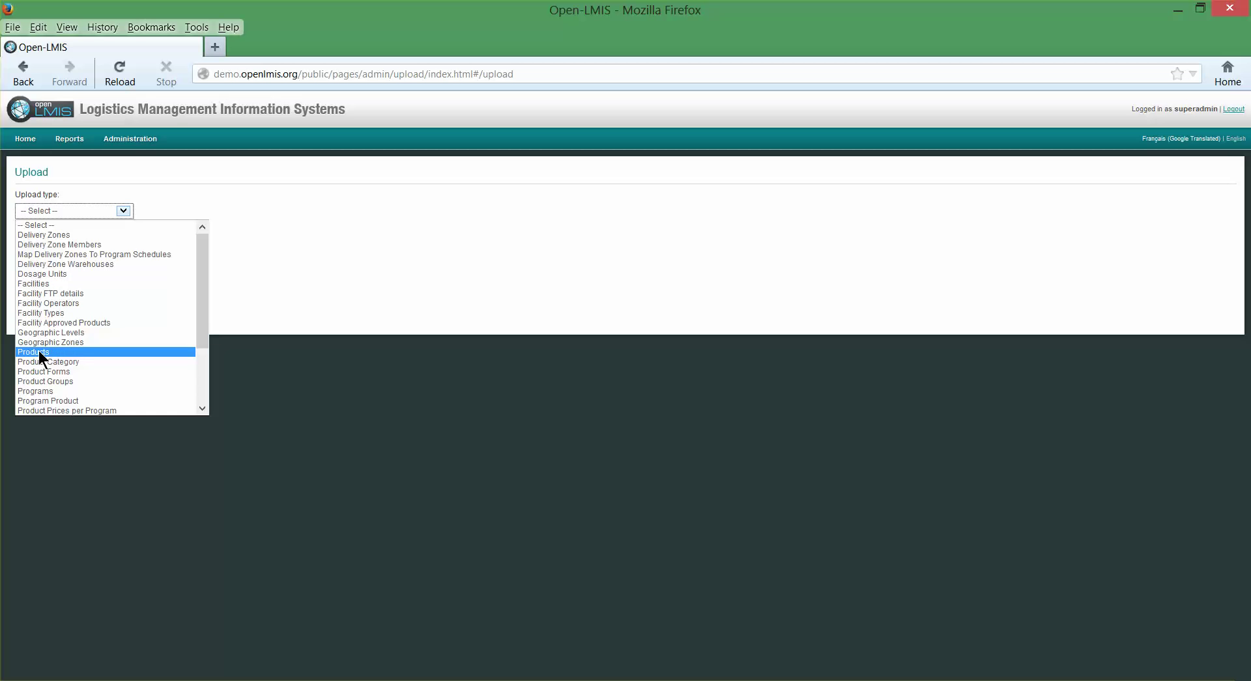
pyautogui.click(285, 304)
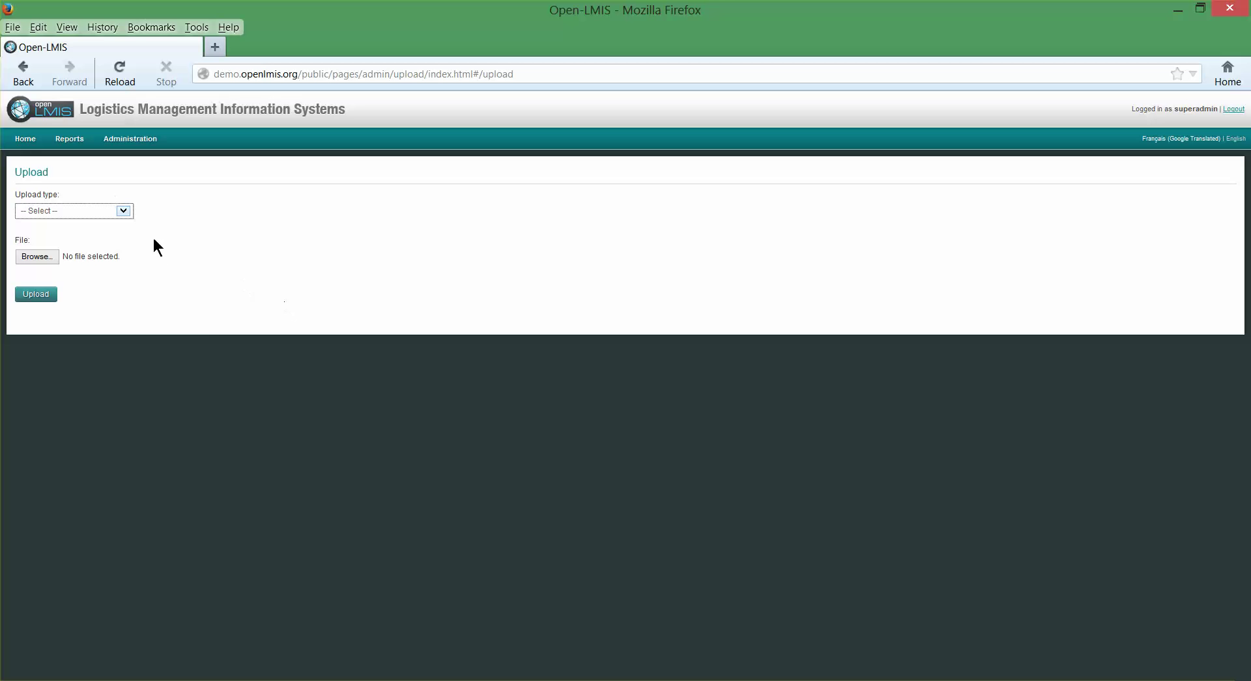
pyautogui.click(124, 210)
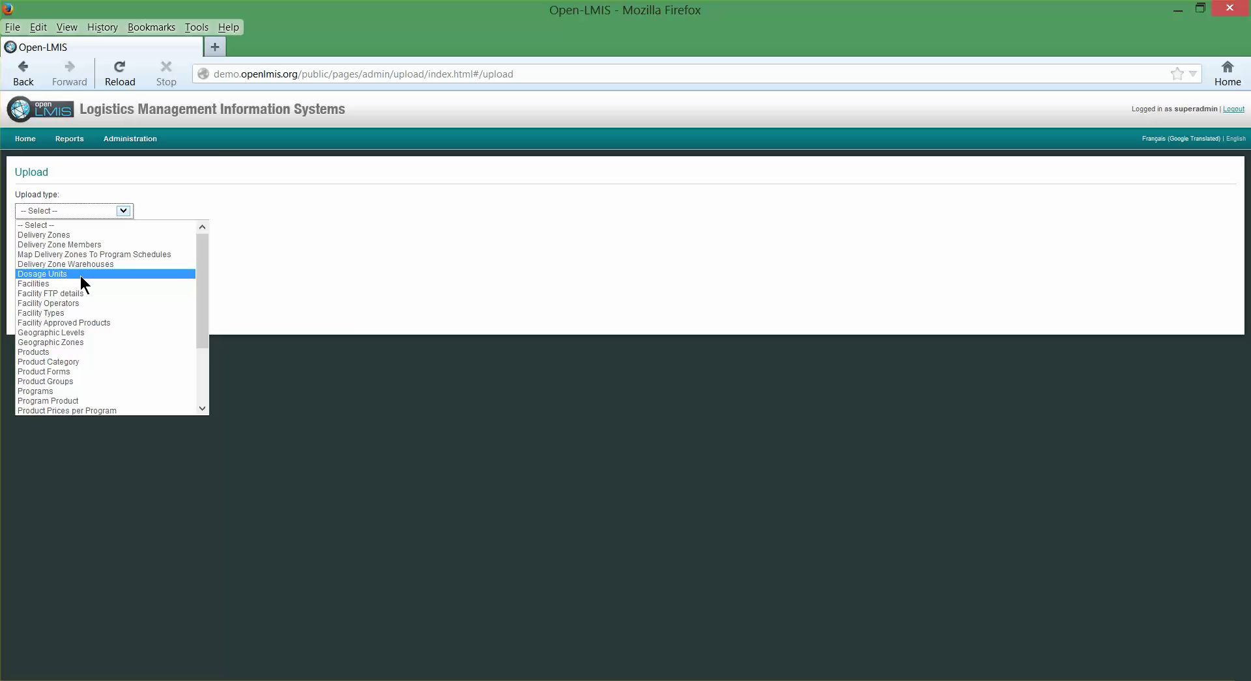
pyautogui.click(352, 259)
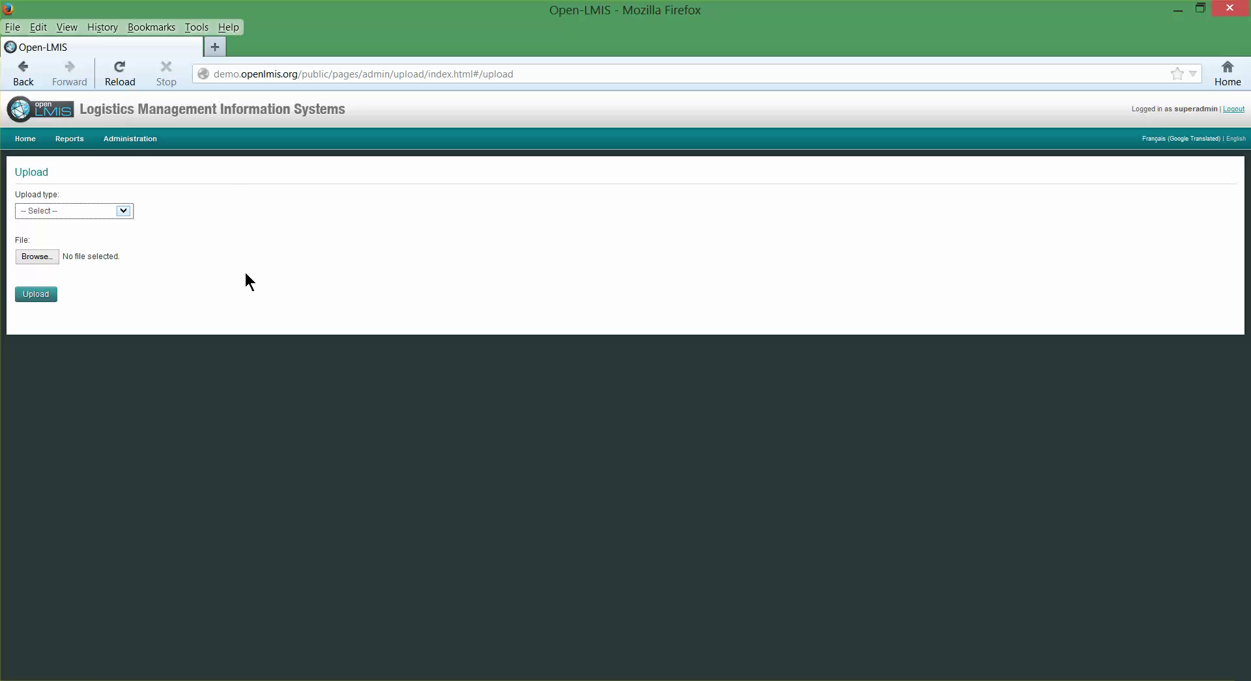
# Step: Search the Products admin page for 'doxy' to list Doxycycline
pyautogui.moveTo(141, 139)
pyautogui.moveTo(124, 202)
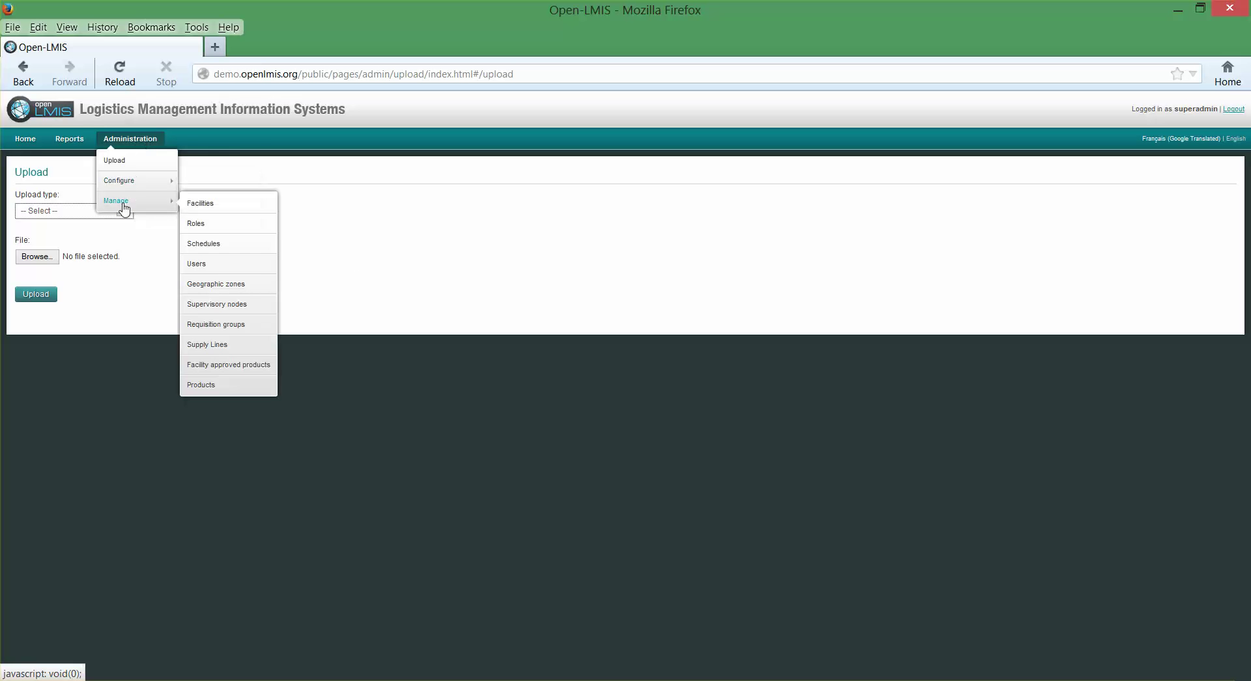
pyautogui.click(206, 386)
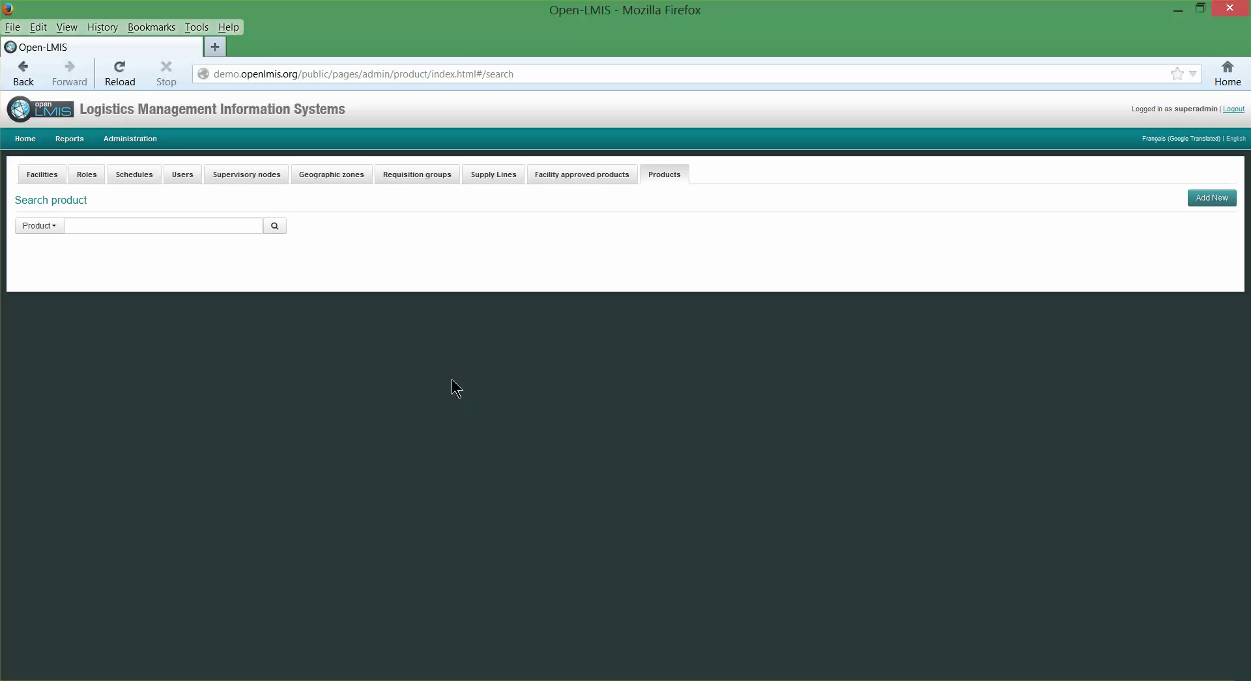
pyautogui.click(187, 227)
pyautogui.write('doxy')
pyautogui.press('Return')
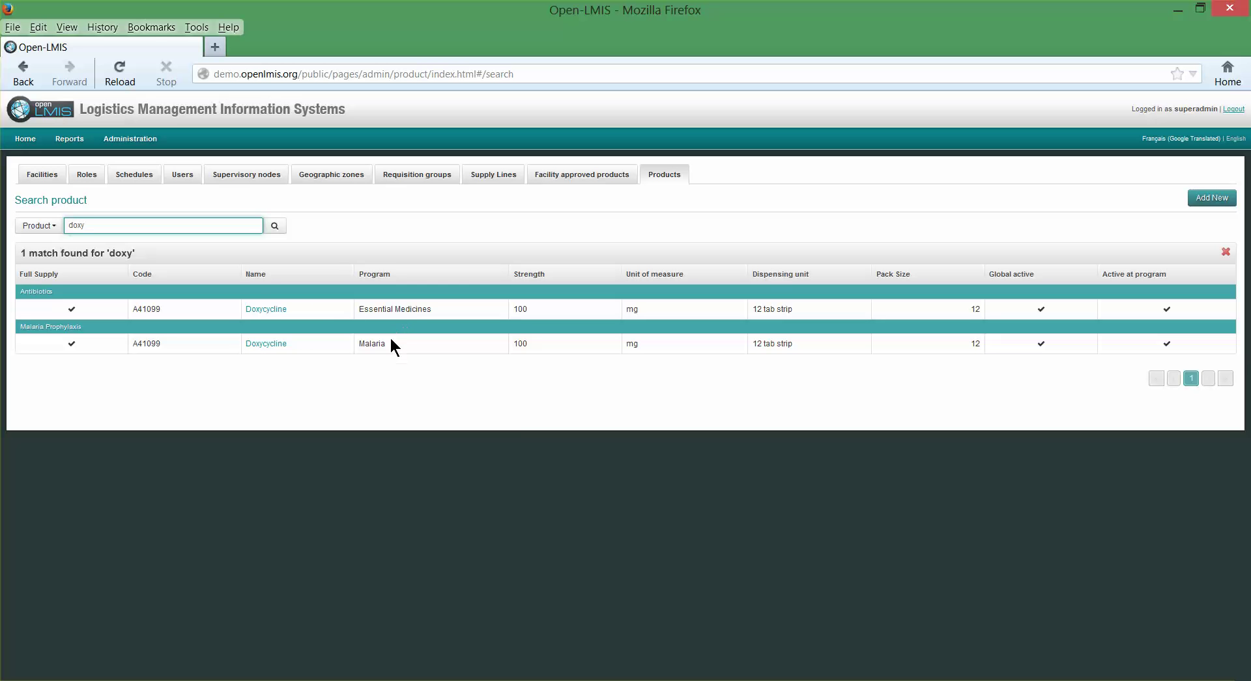
# Step: Open Doxycycline (A41099) for editing, then expand, review and collapse its Other Information
pyautogui.click(266, 308)
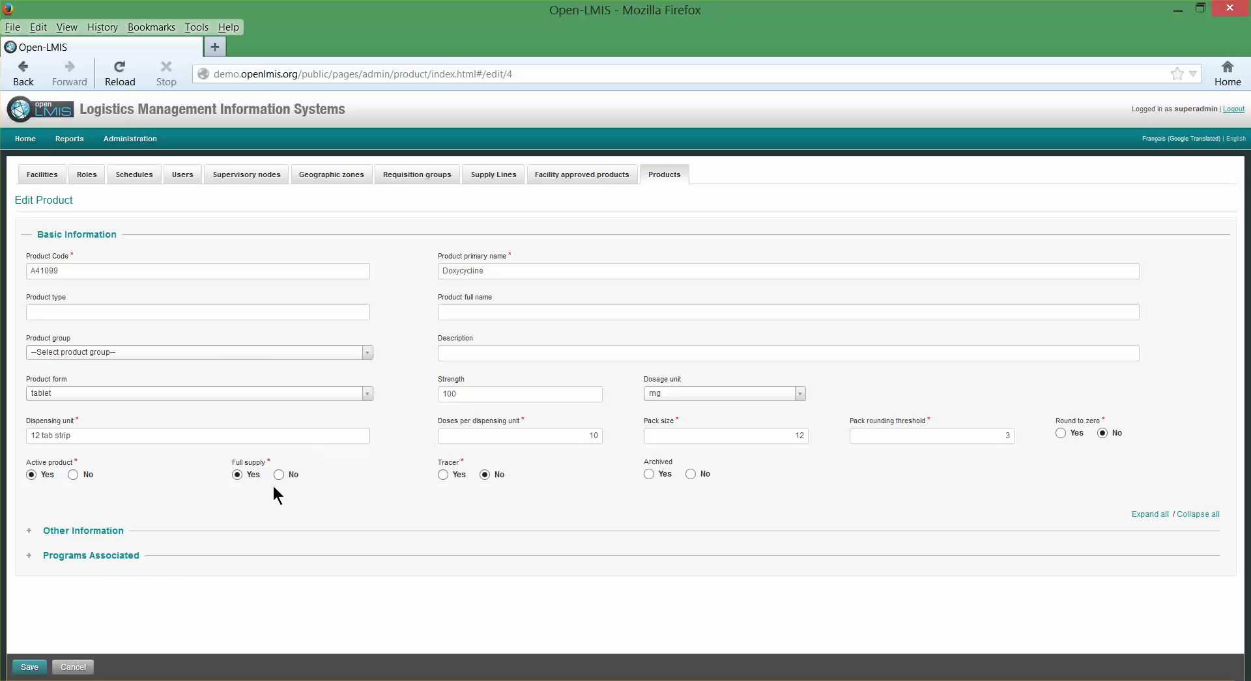
pyautogui.click(29, 537)
pyautogui.scroll(-7, 412, 435)
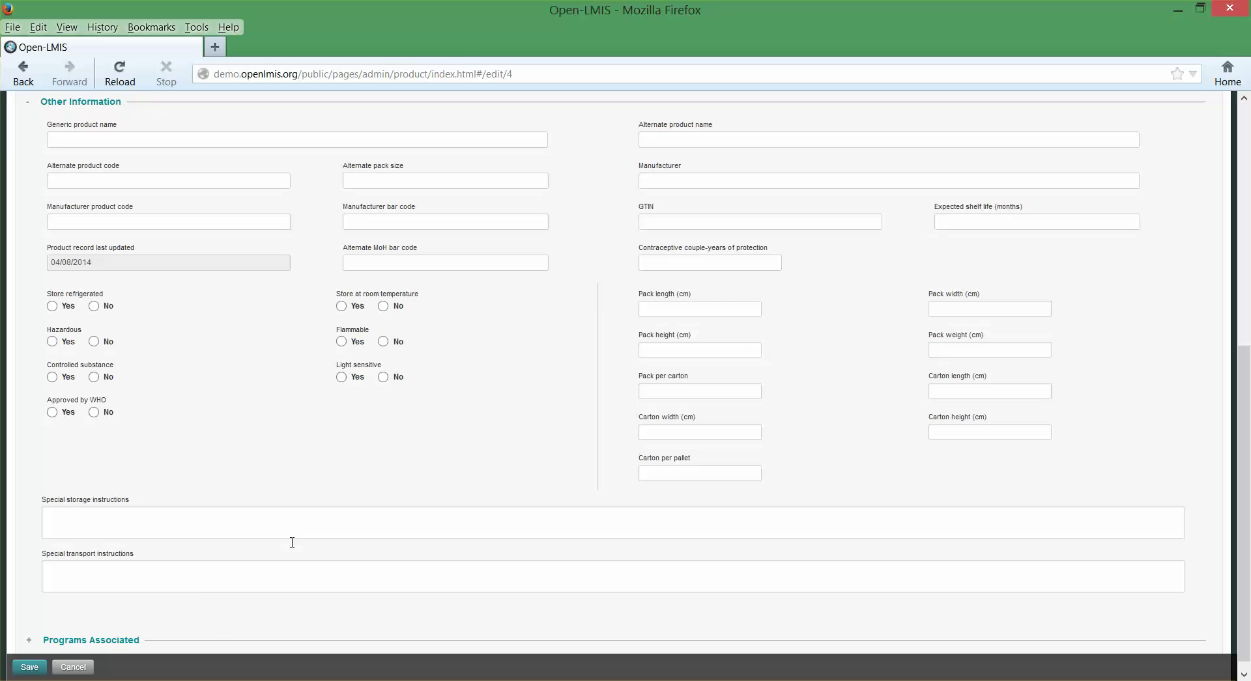
pyautogui.click(30, 104)
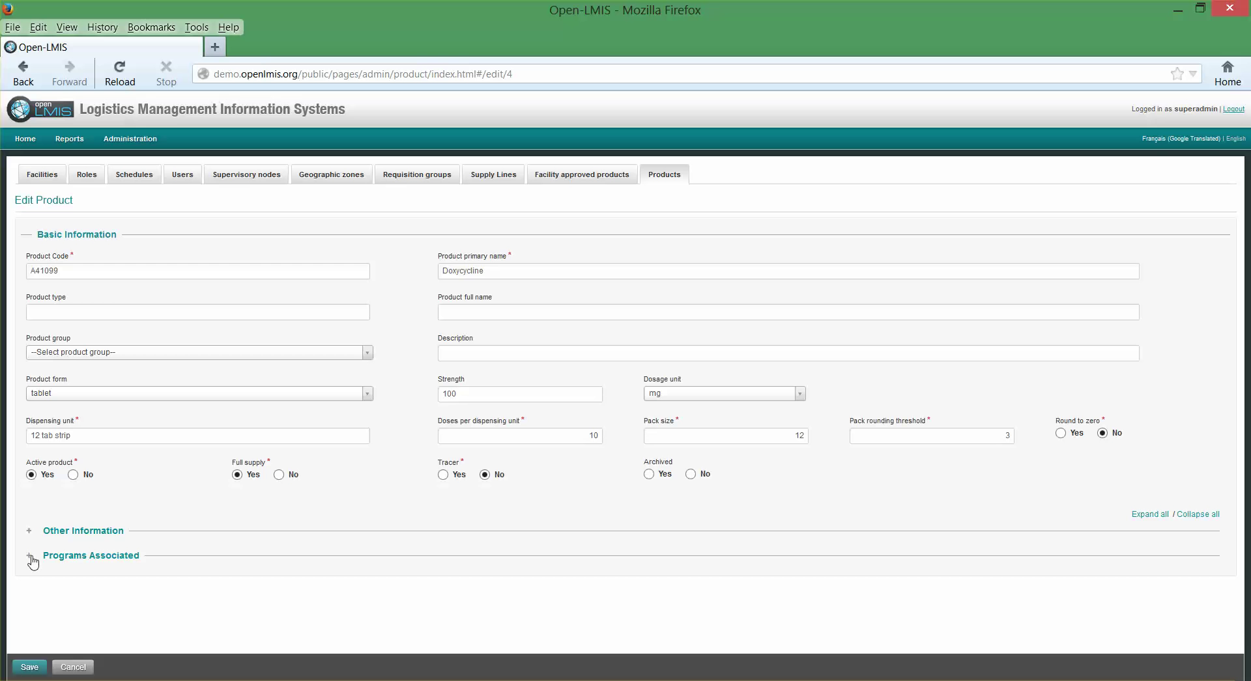
# Step: Expand Programs Associated to show Essential Medicines and Malaria at 90 doses per month, then go to Reports
pyautogui.click(30, 557)
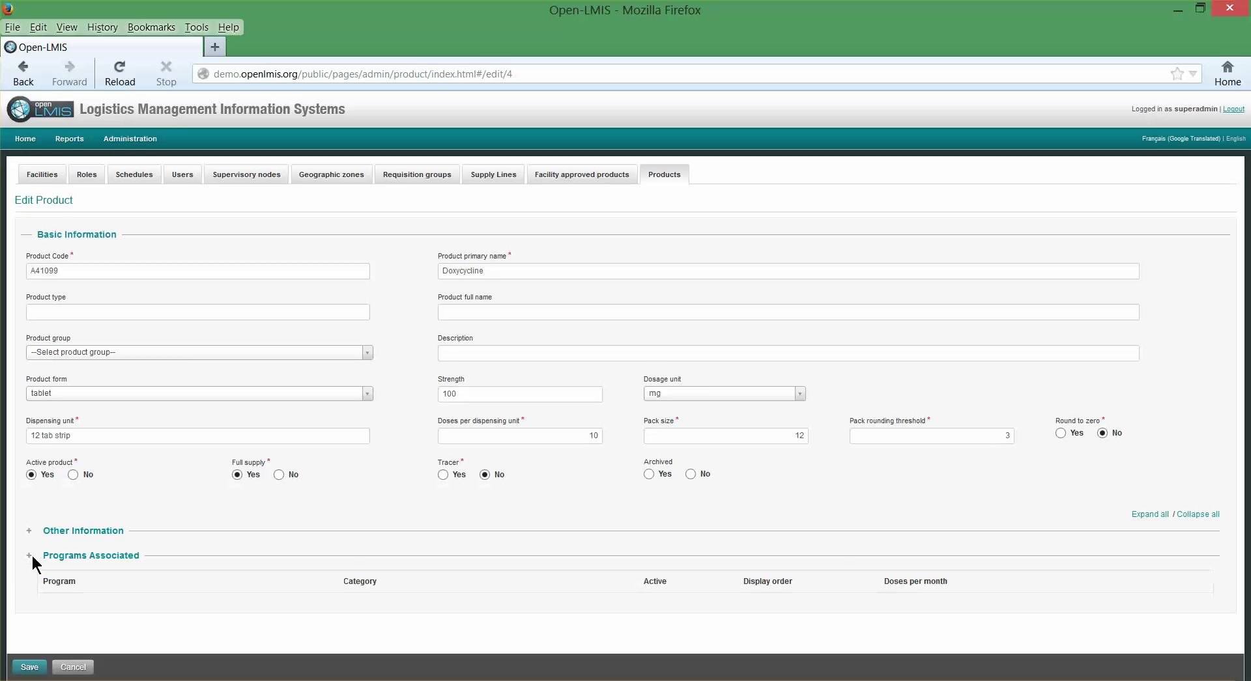
pyautogui.scroll(-2, 33, 559)
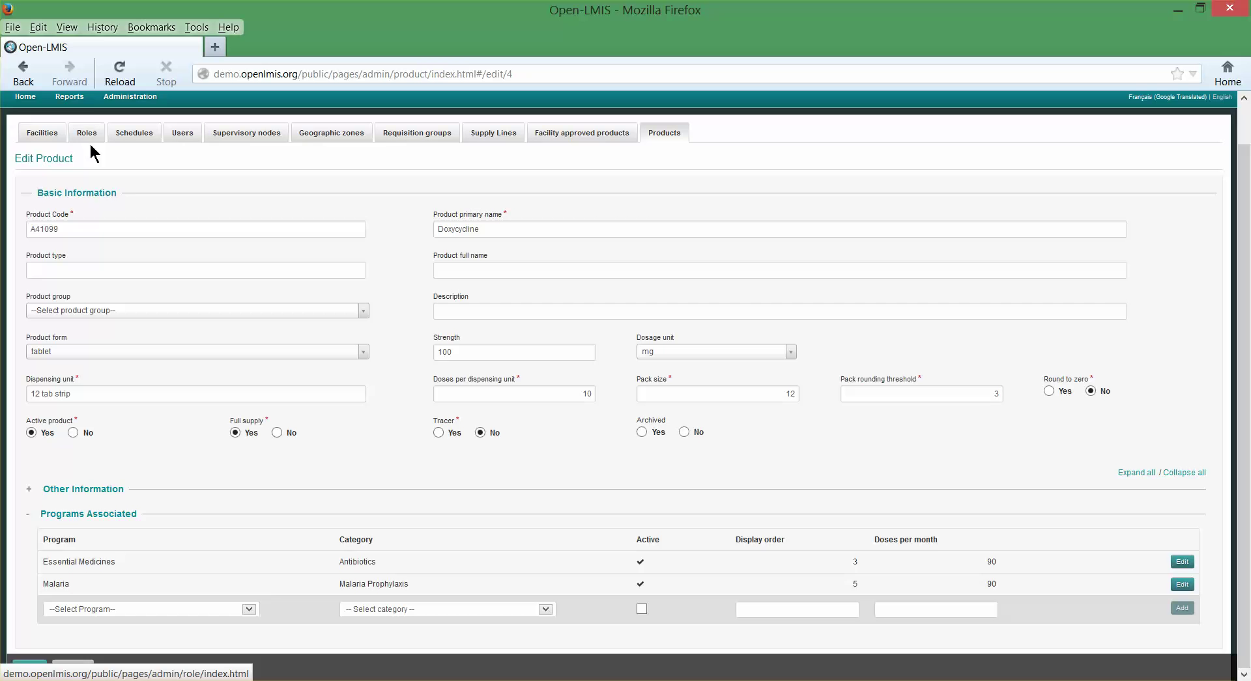
pyautogui.click(69, 98)
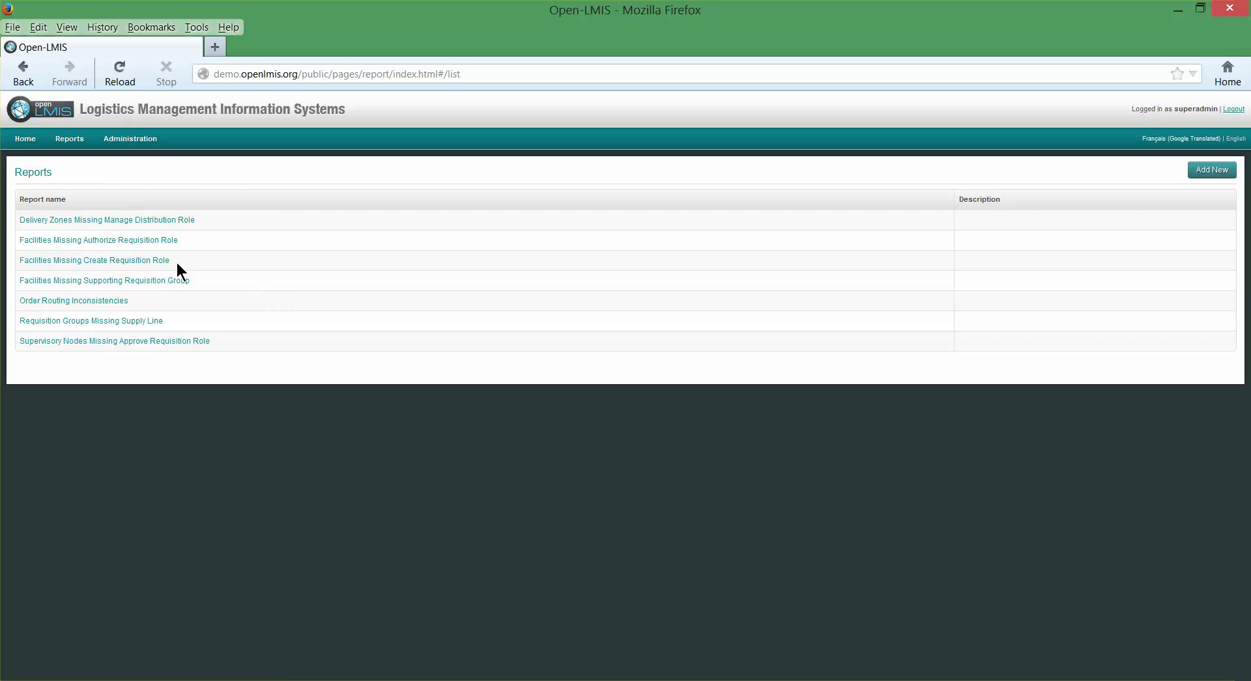
# Step: Run the Facilities Missing Create Requisition Role report as HTML, see no problems, and go back
pyautogui.click(104, 260)
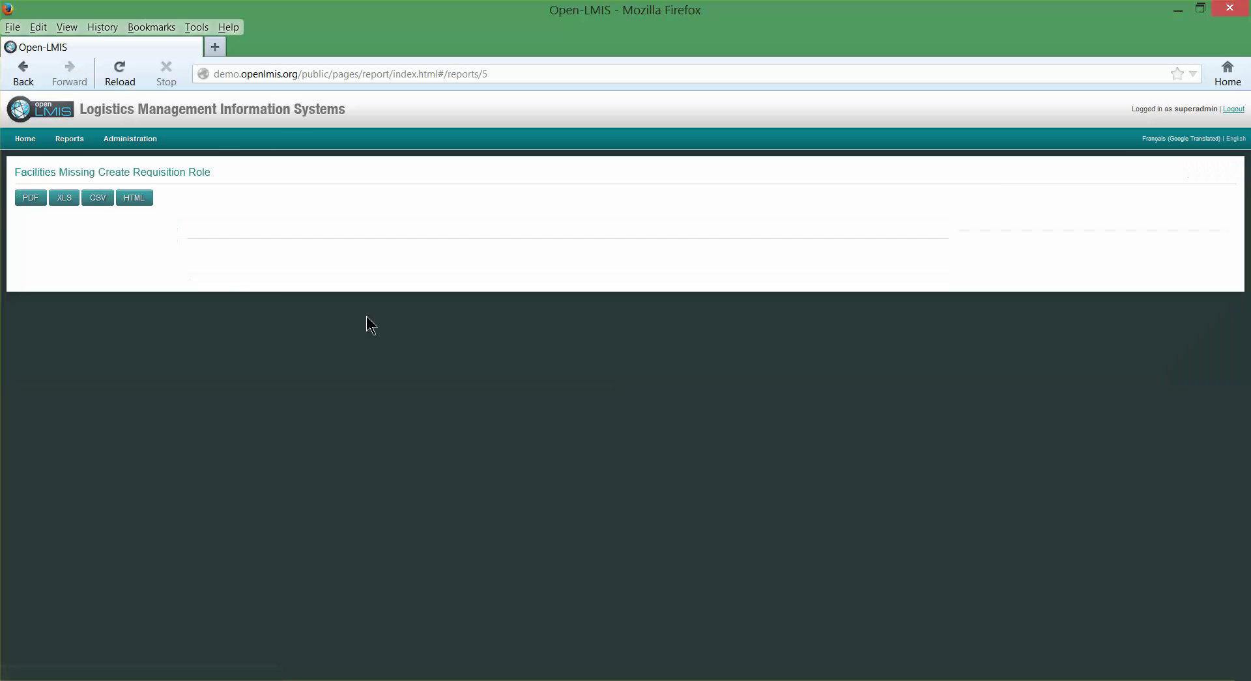
pyautogui.click(150, 201)
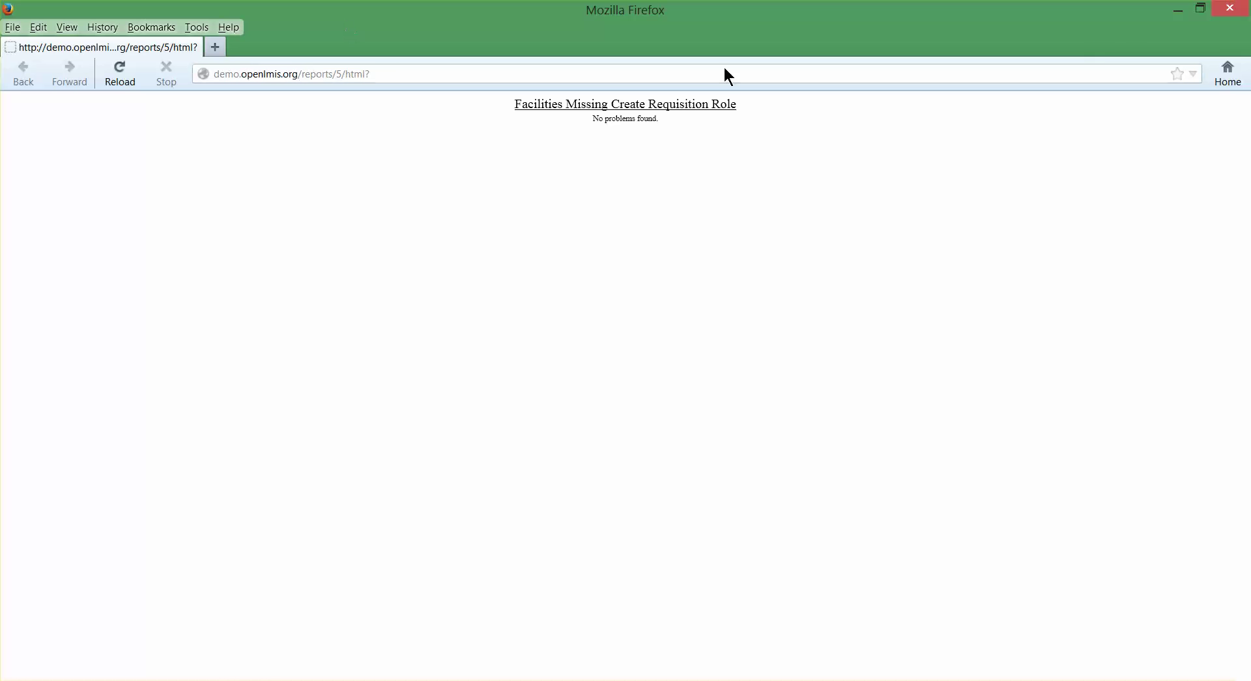
pyautogui.hotkey('alt', 'Left')
pyautogui.moveTo(130, 139)
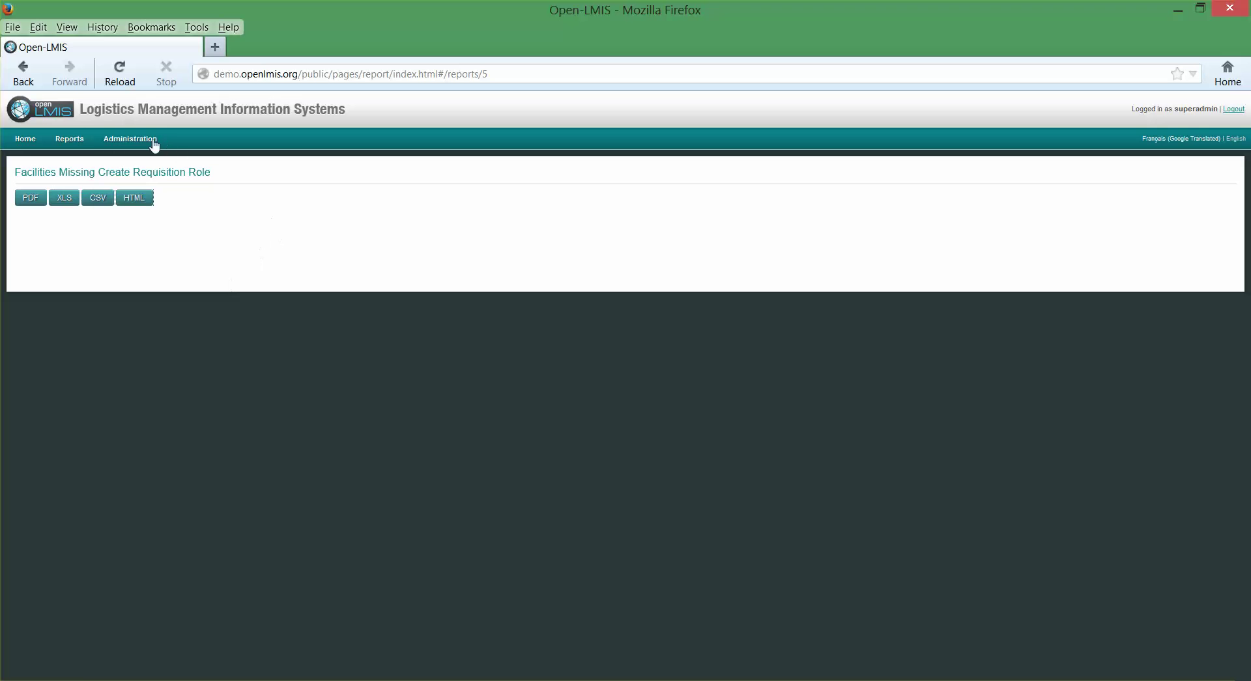
# Step: Open the Order file configuration from System Settings
pyautogui.moveTo(134, 187)
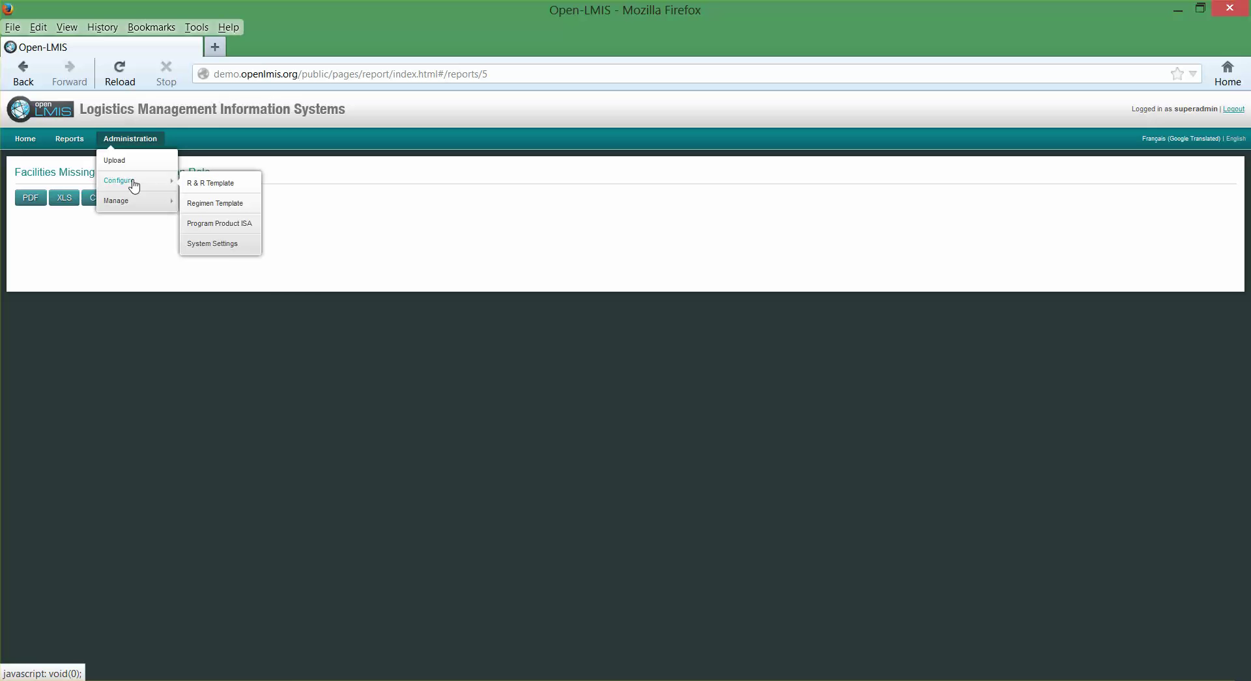
pyautogui.click(226, 250)
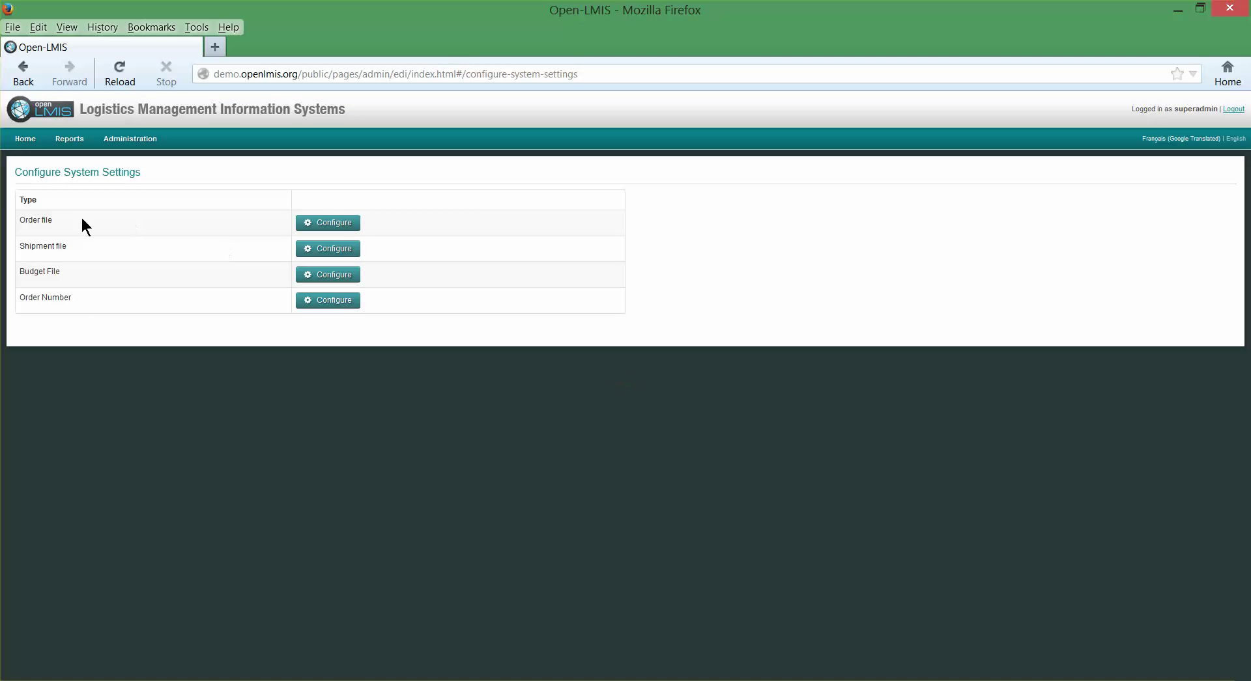
pyautogui.click(333, 222)
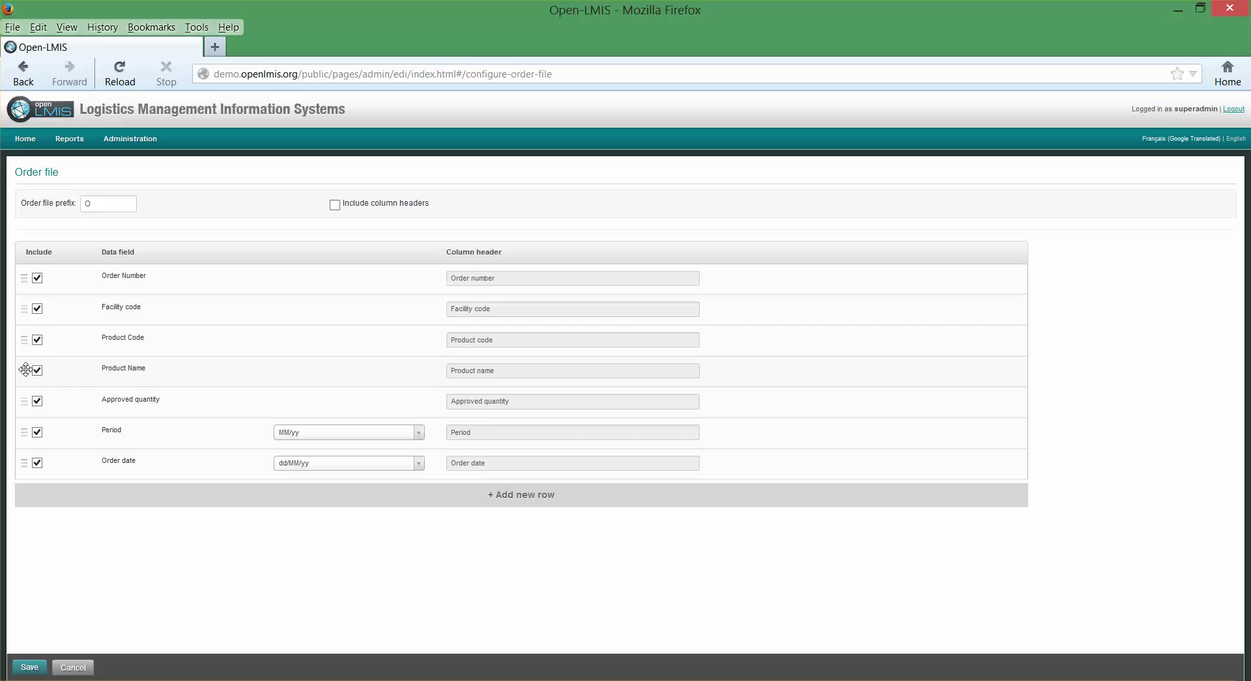
# Step: Move Product Name after Order Number, keep MM/yy Period, exclude Product Code and Period, then cancel
pyautogui.moveTo(25, 371); pyautogui.dragTo(23, 290)
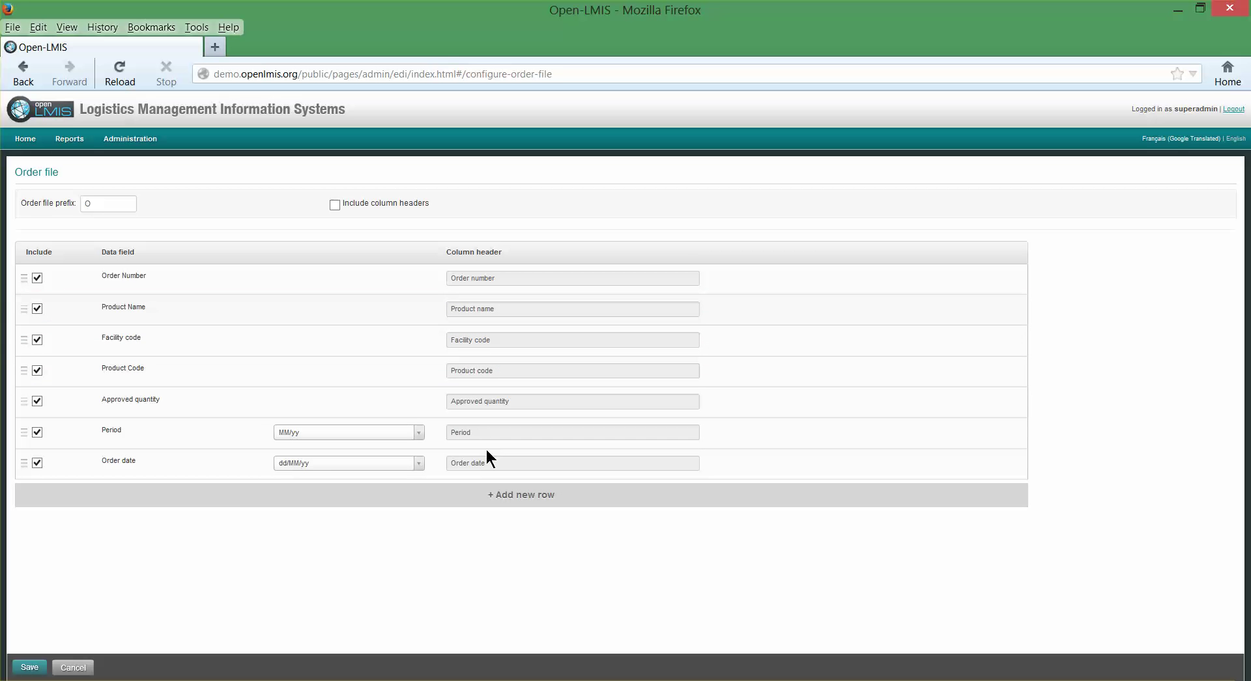
pyautogui.click(418, 434)
pyautogui.scroll(-1, 415, 539)
pyautogui.scroll(-2, 415, 538)
pyautogui.scroll(3, 416, 497)
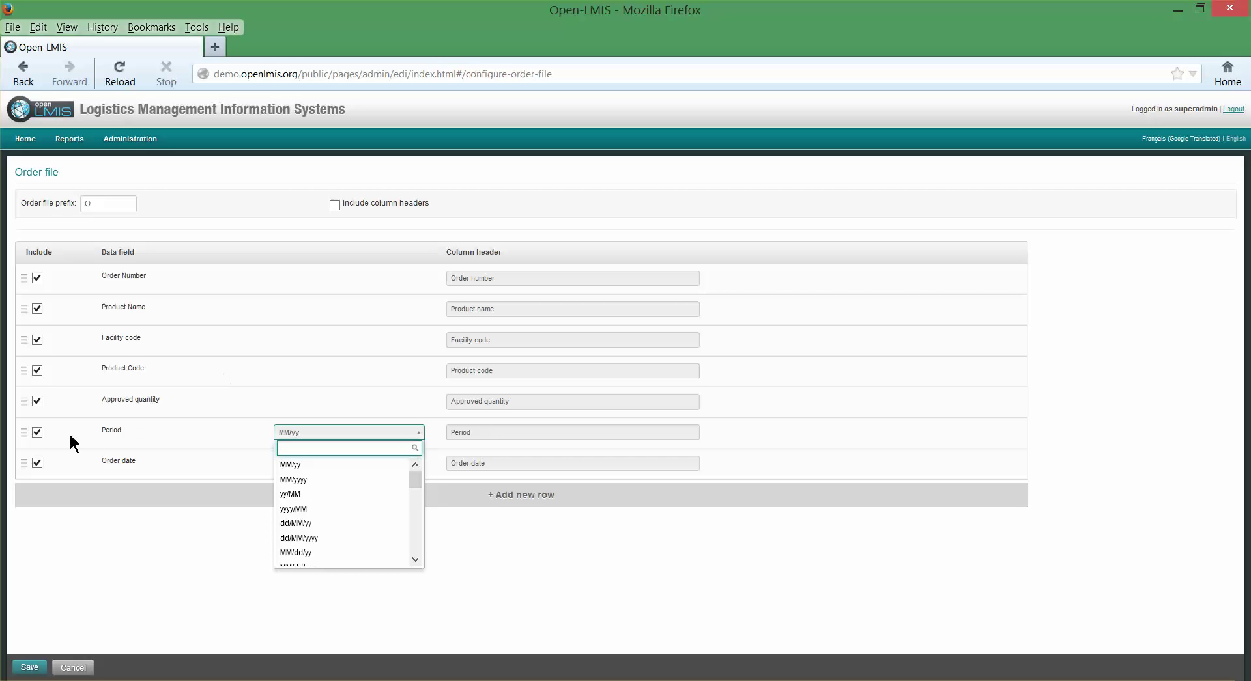
pyautogui.click(35, 431)
pyautogui.click(38, 371)
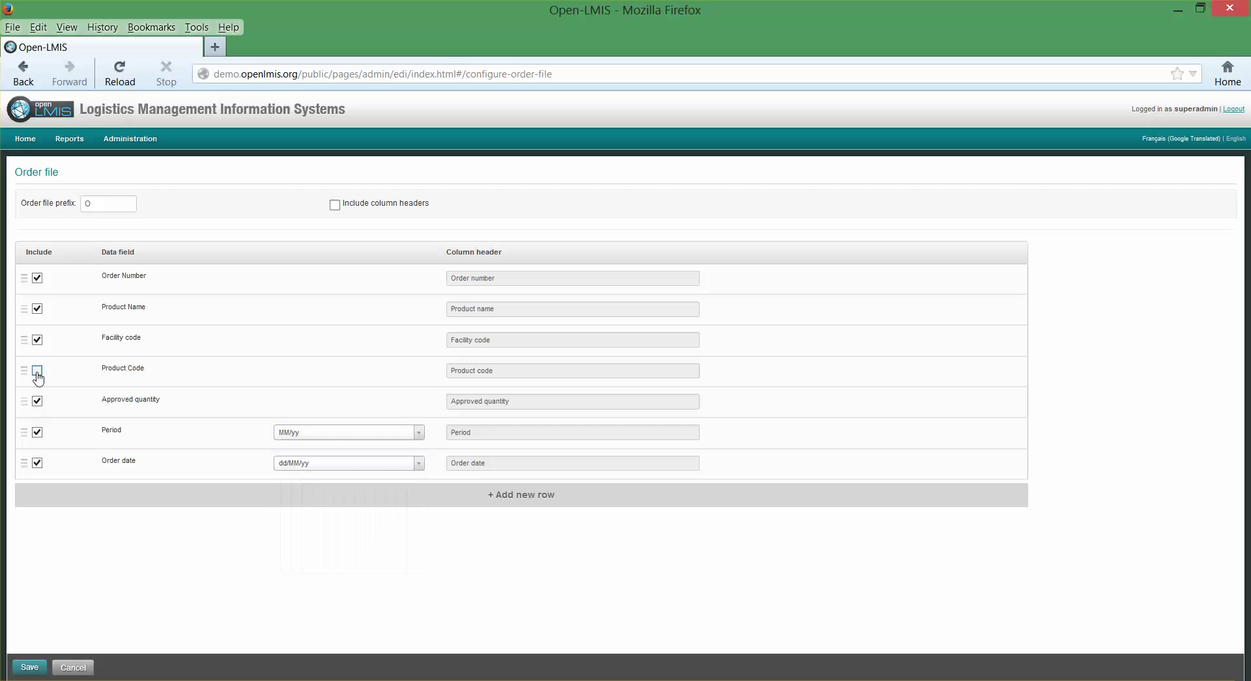
pyautogui.click(37, 432)
pyautogui.click(73, 668)
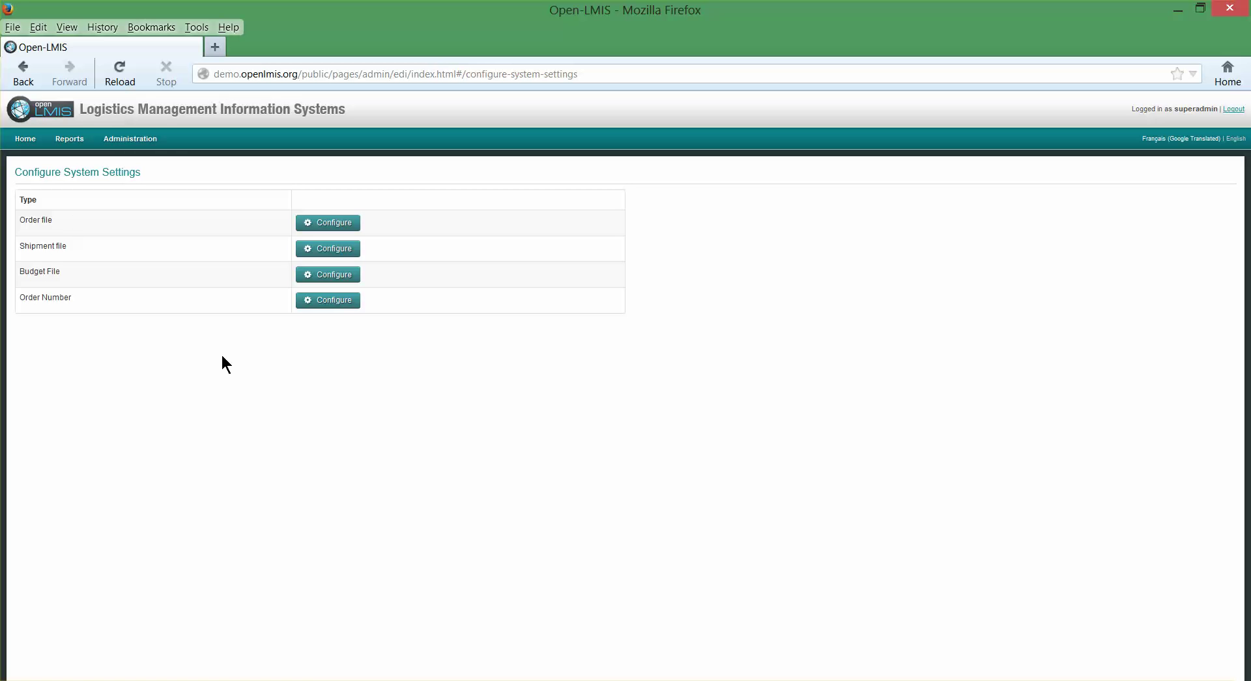
# Step: Open Program Product ISA configuration and select the EPI program to list its ISA formulas
pyautogui.moveTo(130, 139)
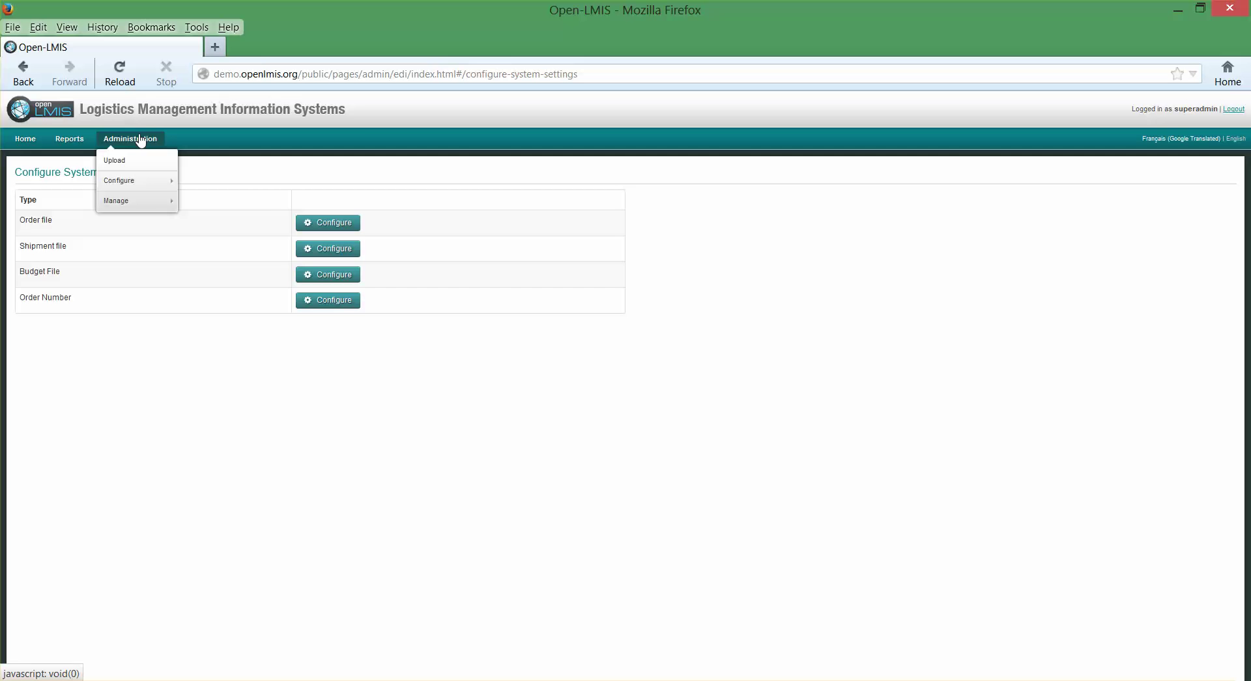
pyautogui.moveTo(134, 187)
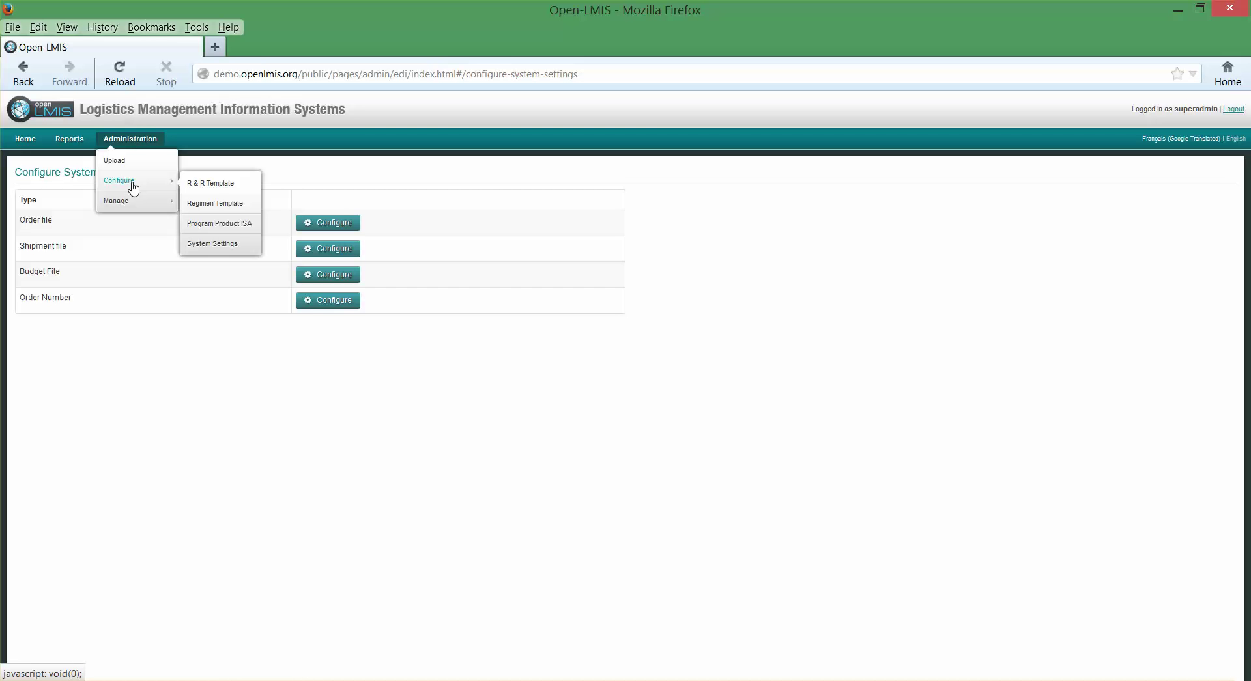
pyautogui.click(233, 229)
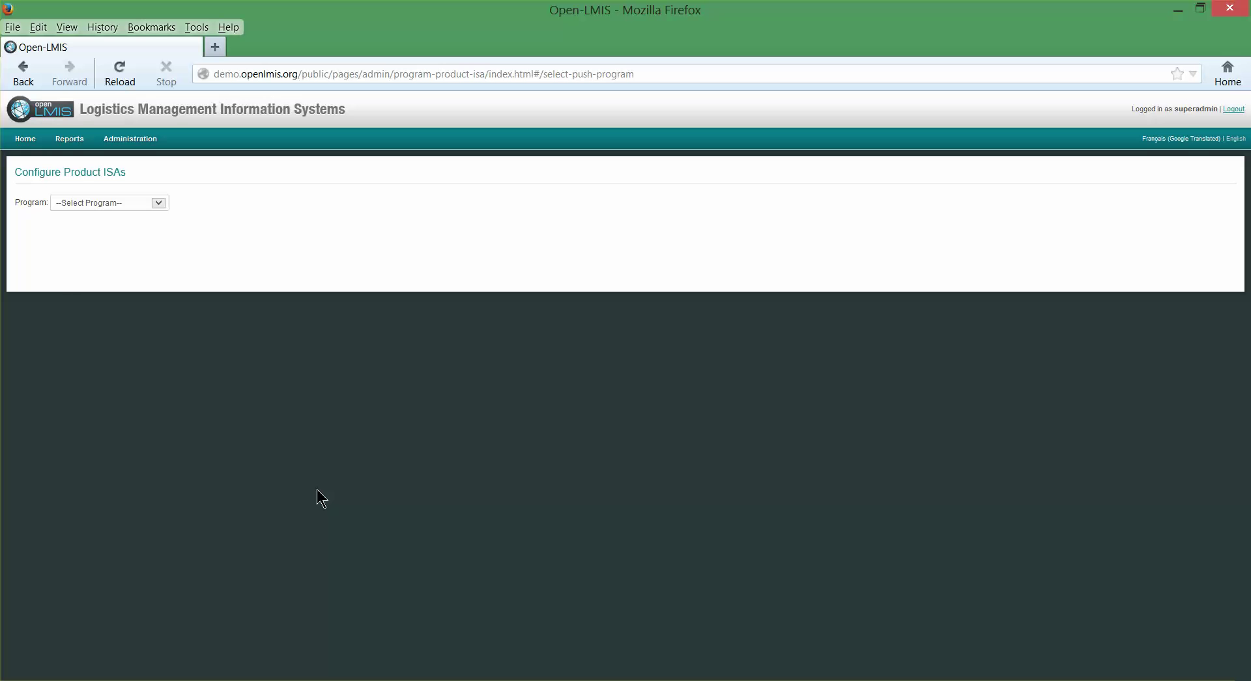
pyautogui.click(156, 203)
pyautogui.click(126, 223)
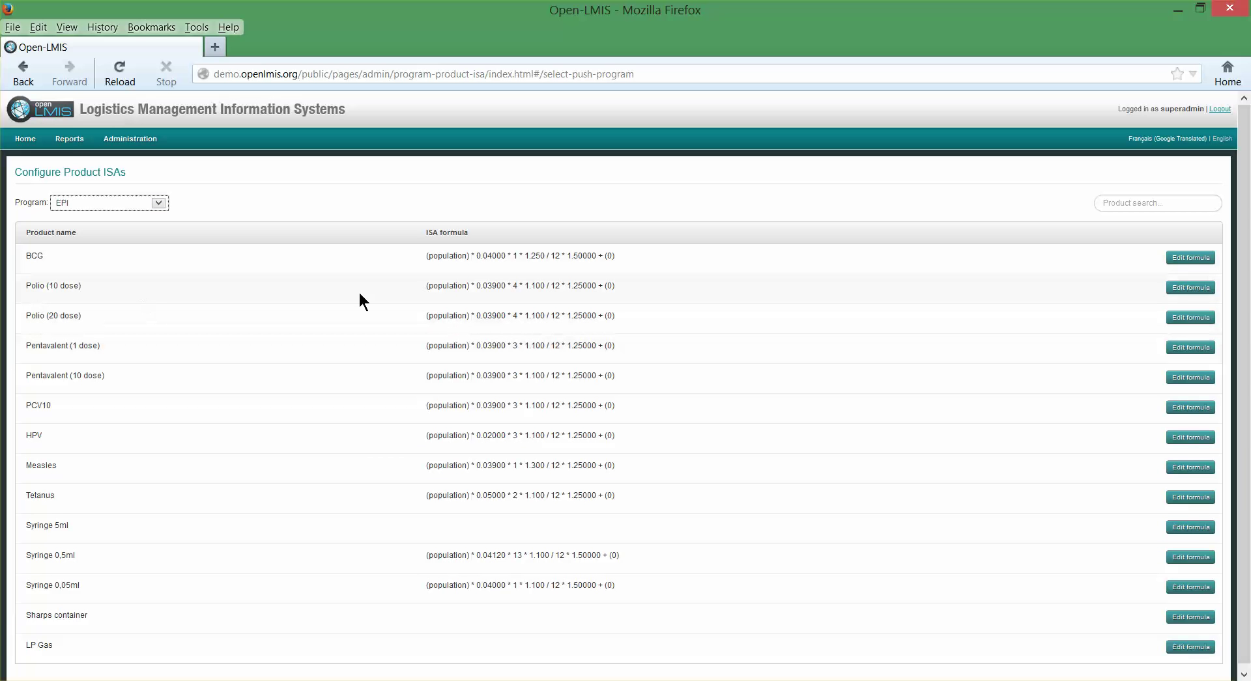
pyautogui.click(1192, 290)
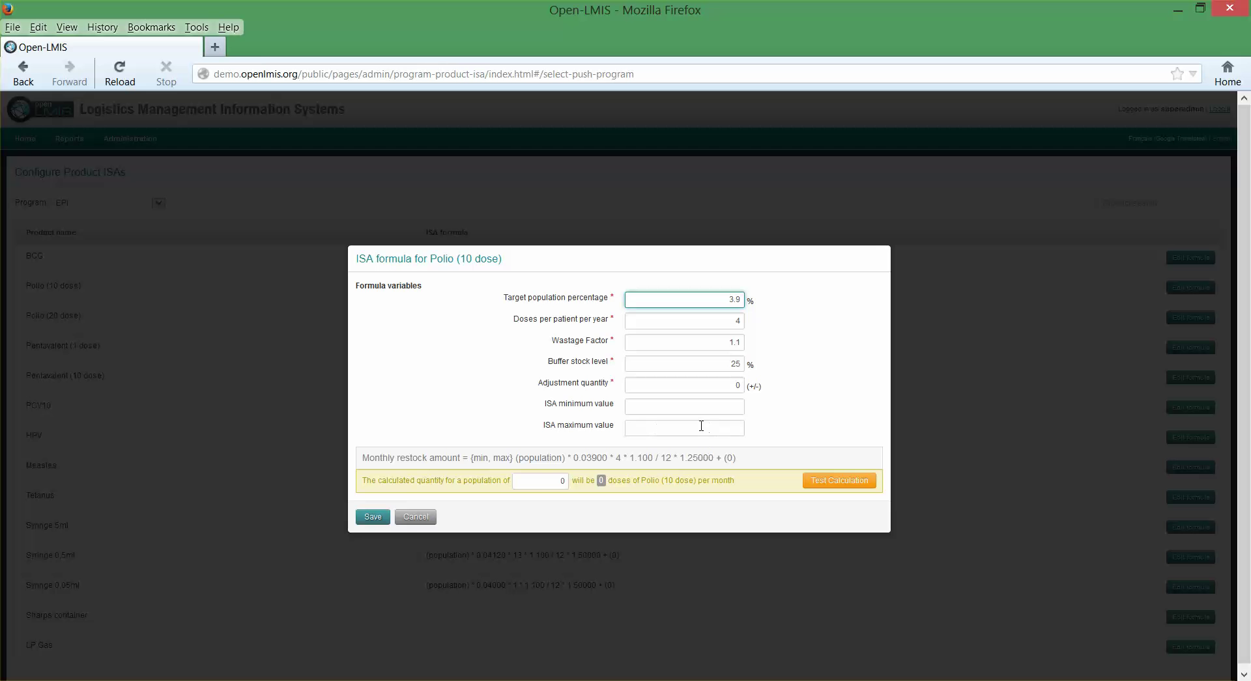
pyautogui.click(416, 516)
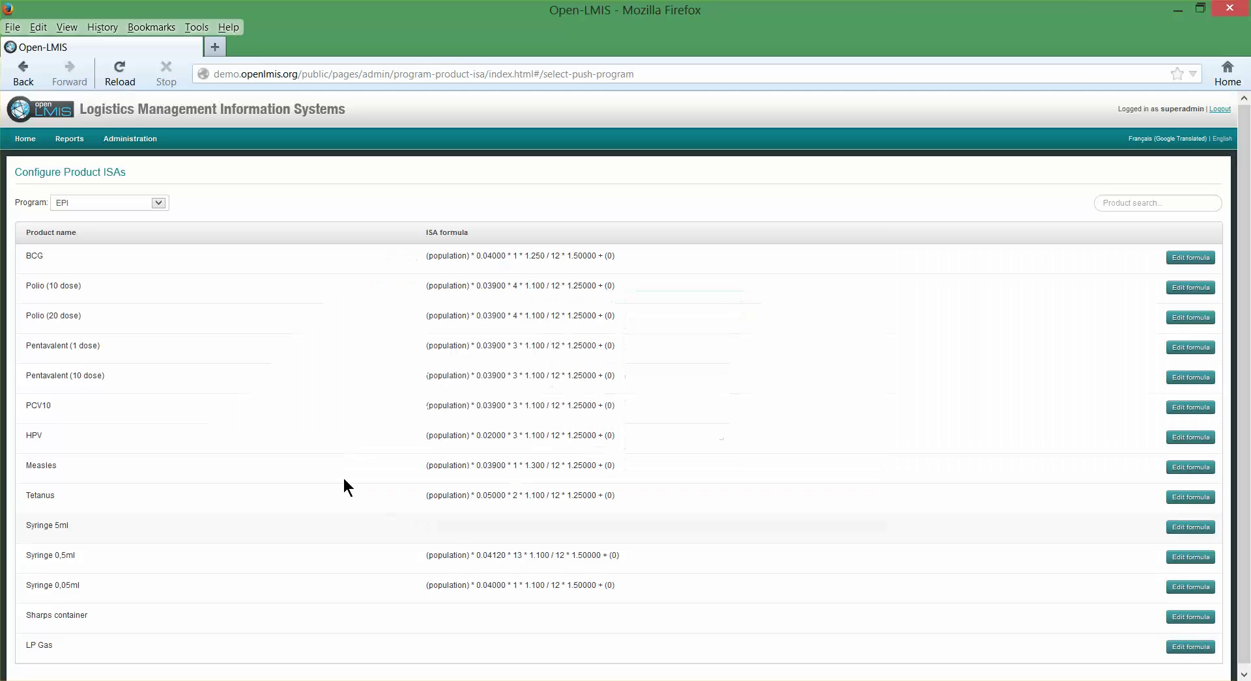